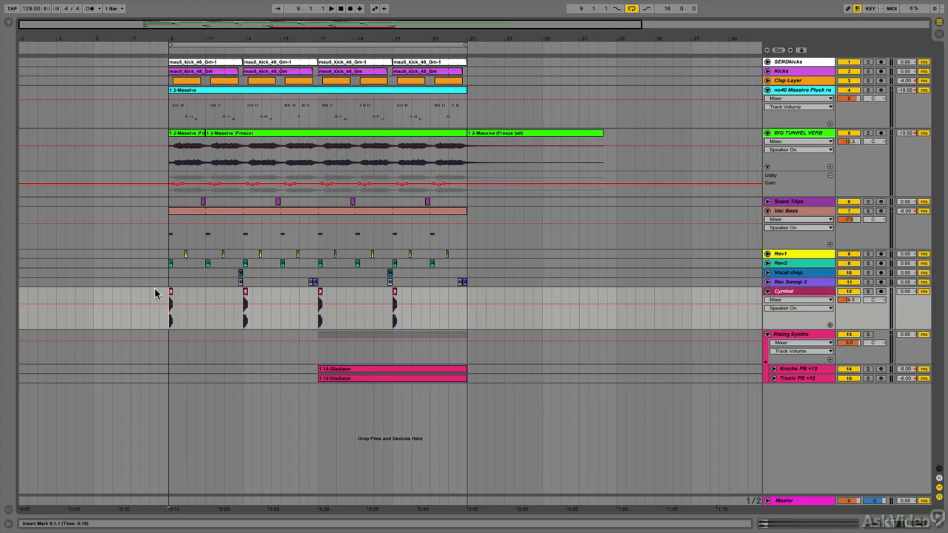
# Play the arrangement from bar 9 to hear the cymbal hits at bars 9, 13, 17 and 21.
pyautogui.press('space')
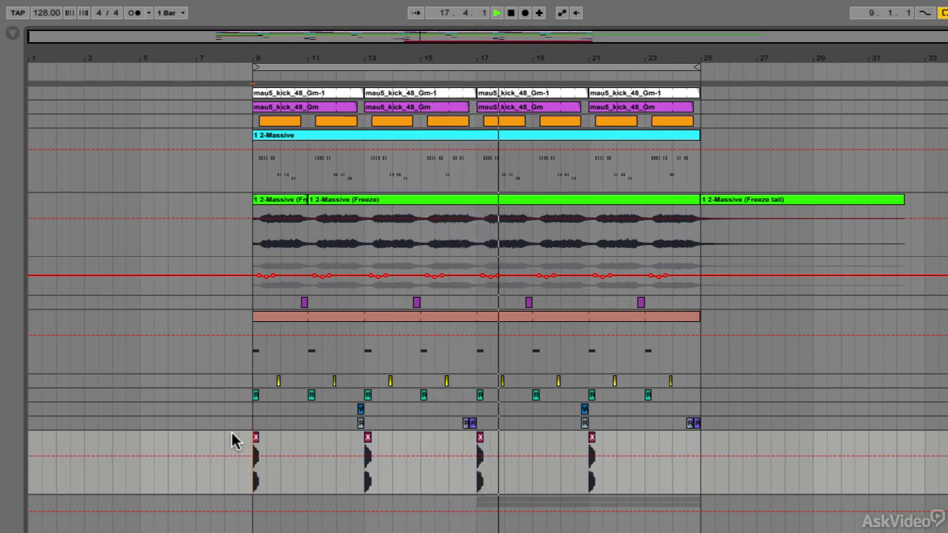
# Deactivate the Snare Trips, Vac Bass and Rev1 tracks and replay from bar 9.
pyautogui.press('space')
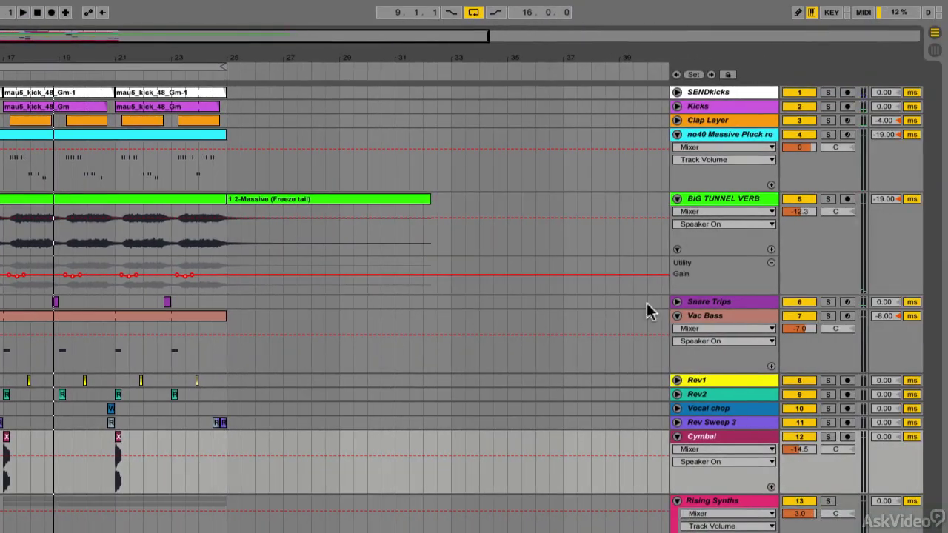
pyautogui.moveTo(796, 308); pyautogui.dragTo(791, 438)
pyautogui.press('space')
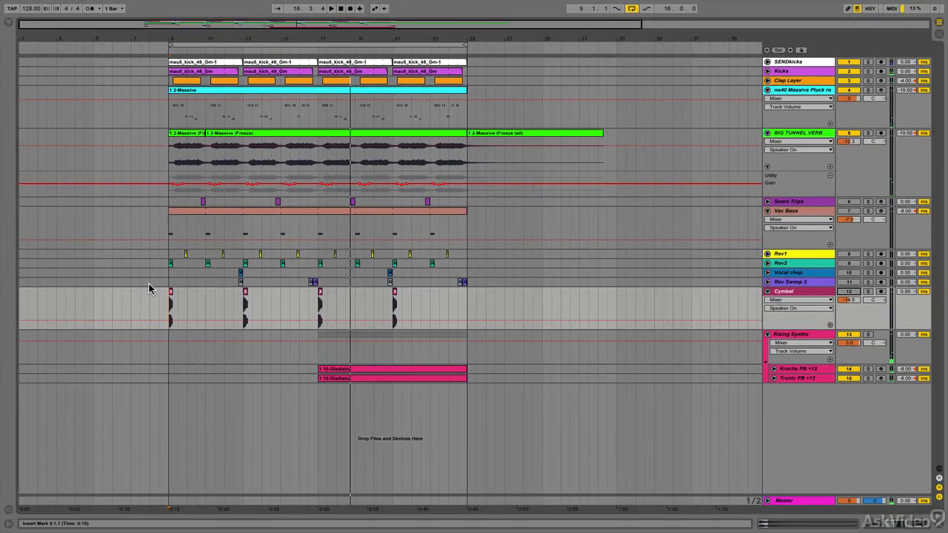
# Raise the Cymbal volume and reactivate the Vocal chop, Rev2, Rev1 and Snare Trips tracks.
pyautogui.moveTo(850, 299); pyautogui.dragTo(852, 288)
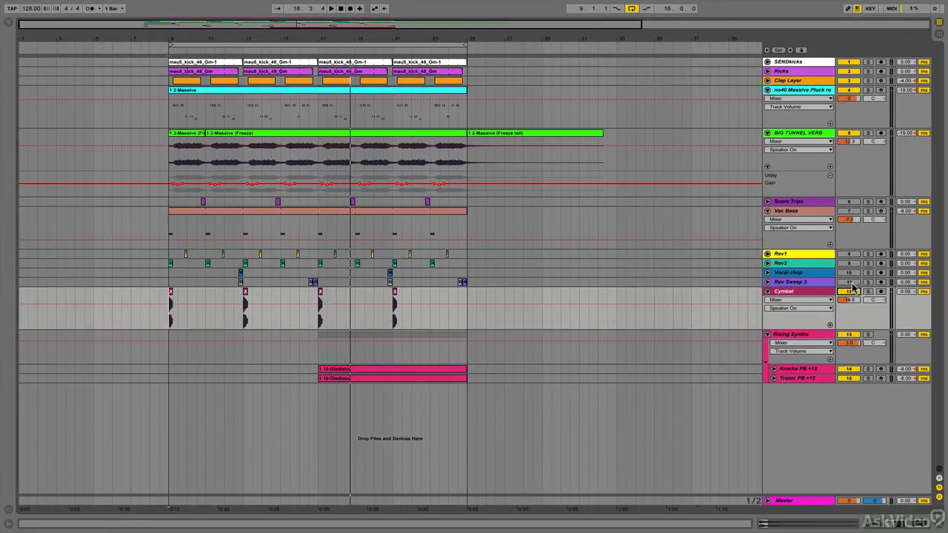
pyautogui.click(852, 272)
pyautogui.click(852, 263)
pyautogui.click(852, 253)
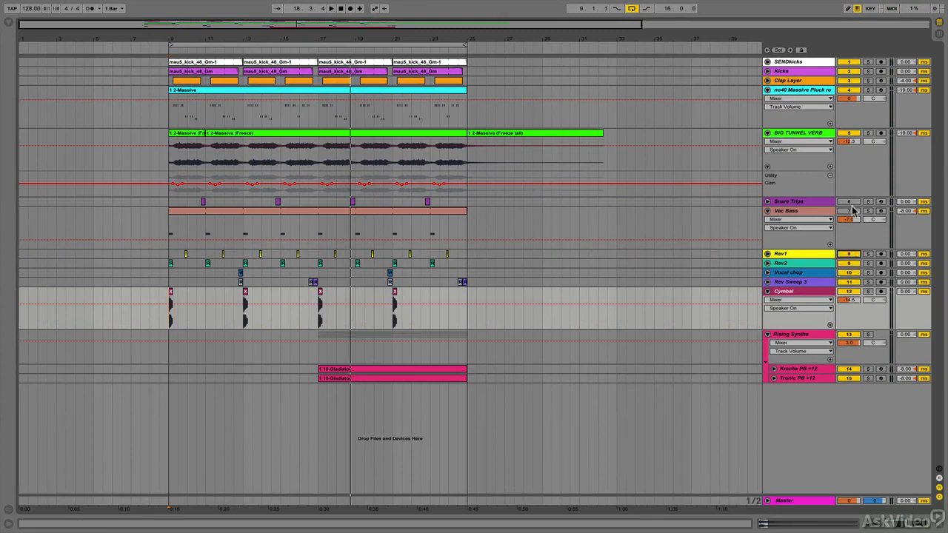
pyautogui.click(853, 202)
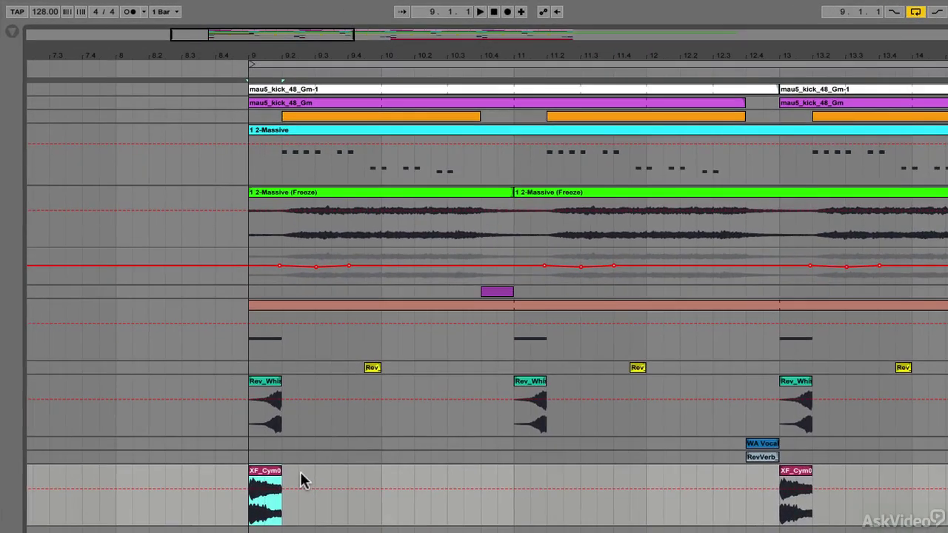
# Audition the bar 9 downbeat twice and select the reverse whoosh clip there.
pyautogui.press('space')
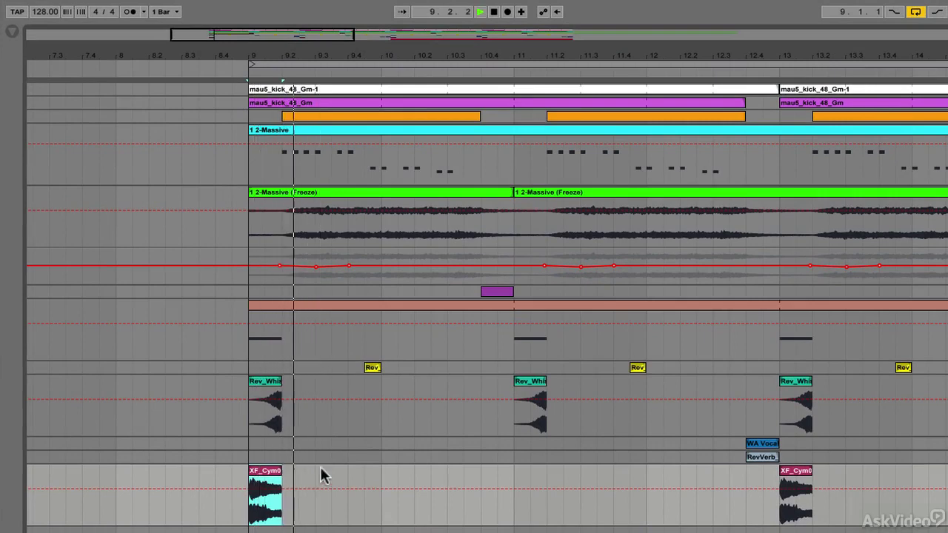
pyautogui.press('space')
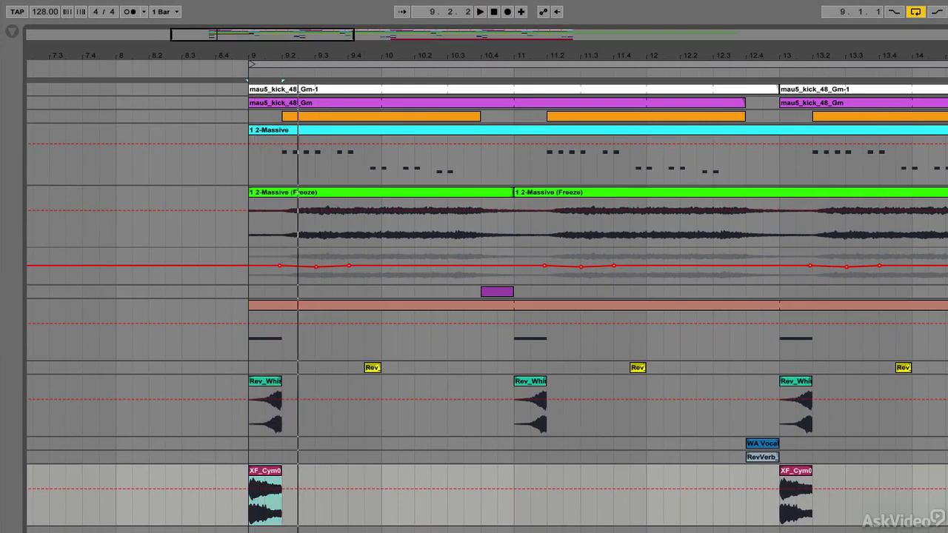
pyautogui.press('space')
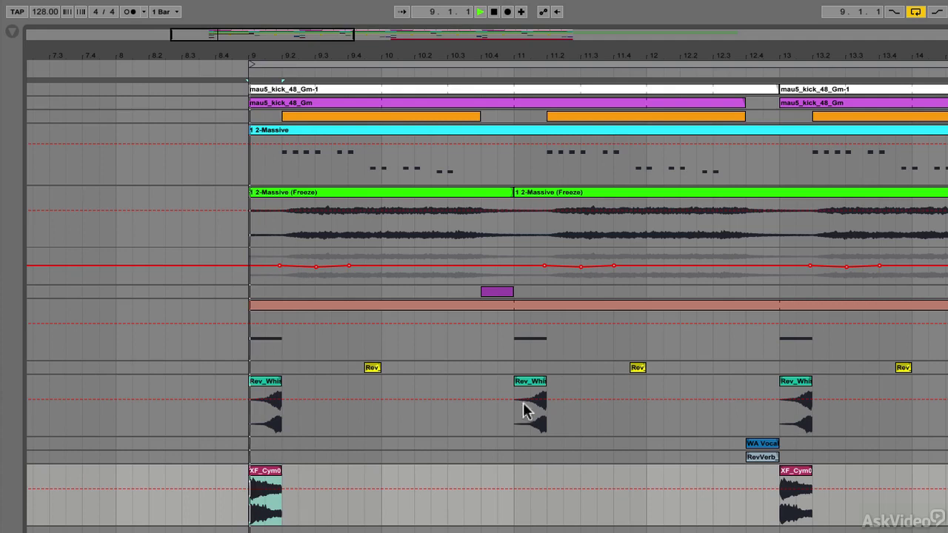
pyautogui.click(263, 383)
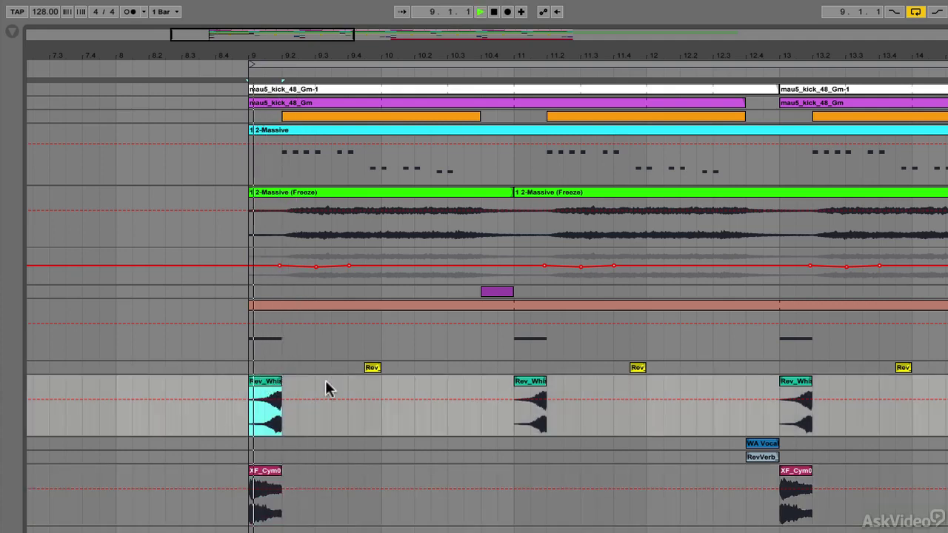
pyautogui.press('space')
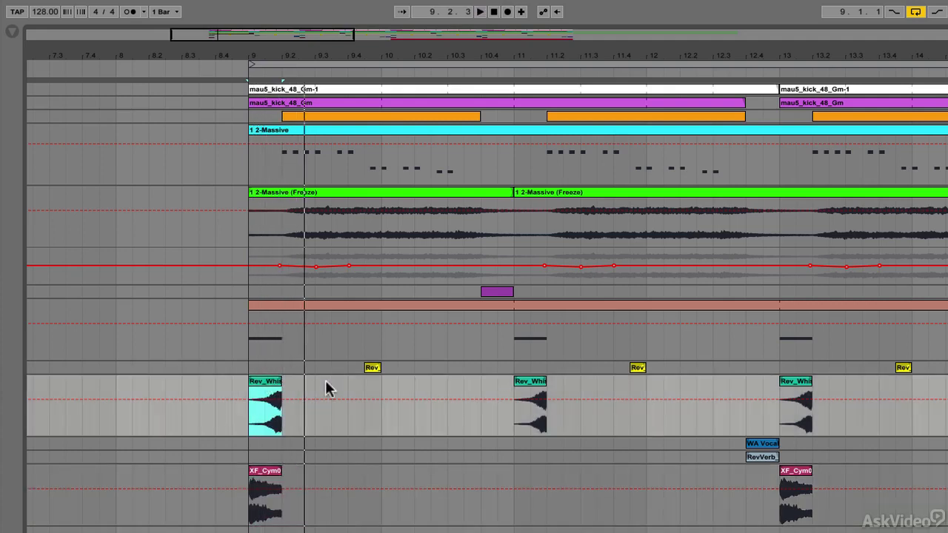
# Check the Vac Bass clip, replay bar 9, and zoom out to the full 16-bar section.
pyautogui.click(264, 311)
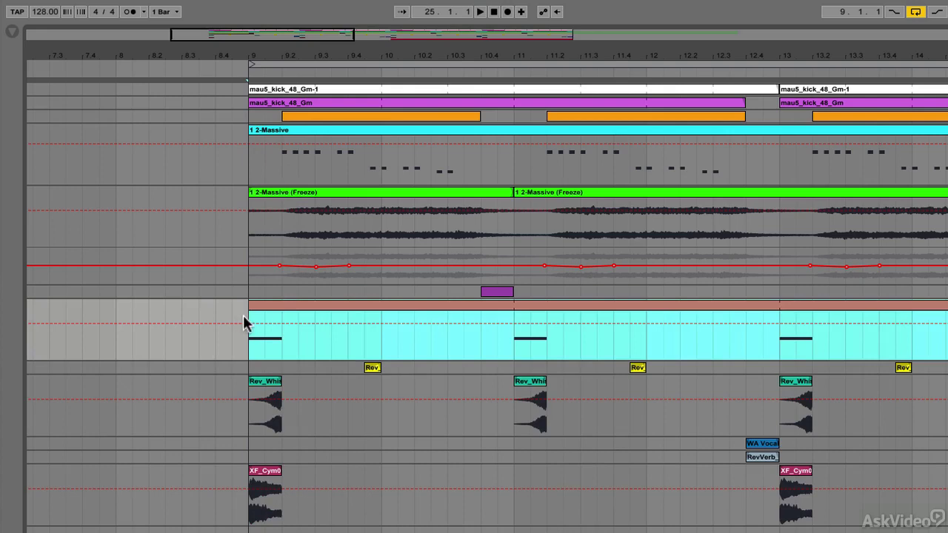
pyautogui.click(243, 317)
pyautogui.press('space')
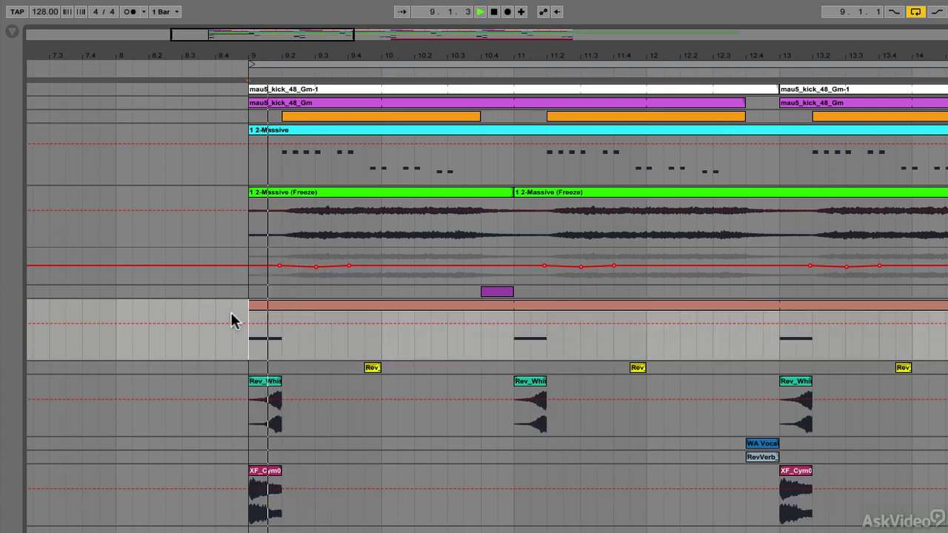
pyautogui.press('space')
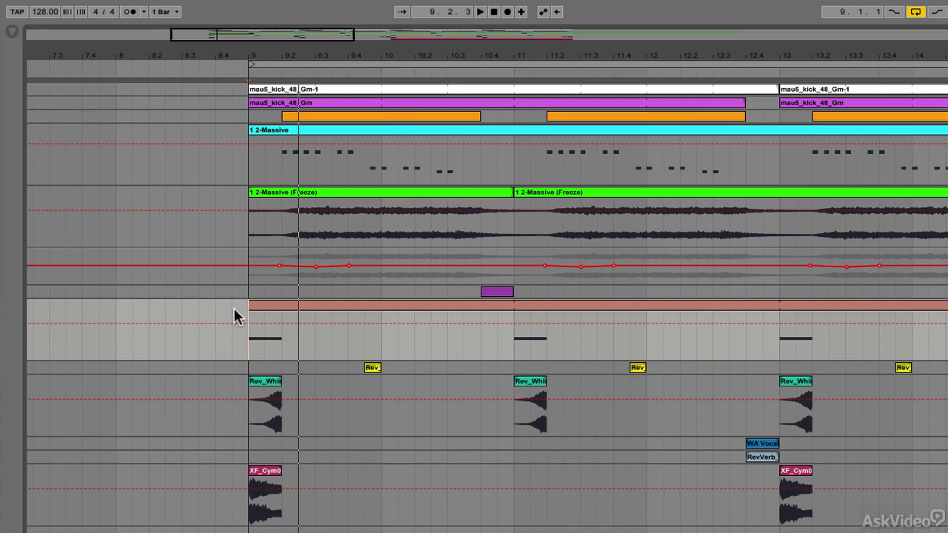
pyautogui.press('-')
pyautogui.press('-')
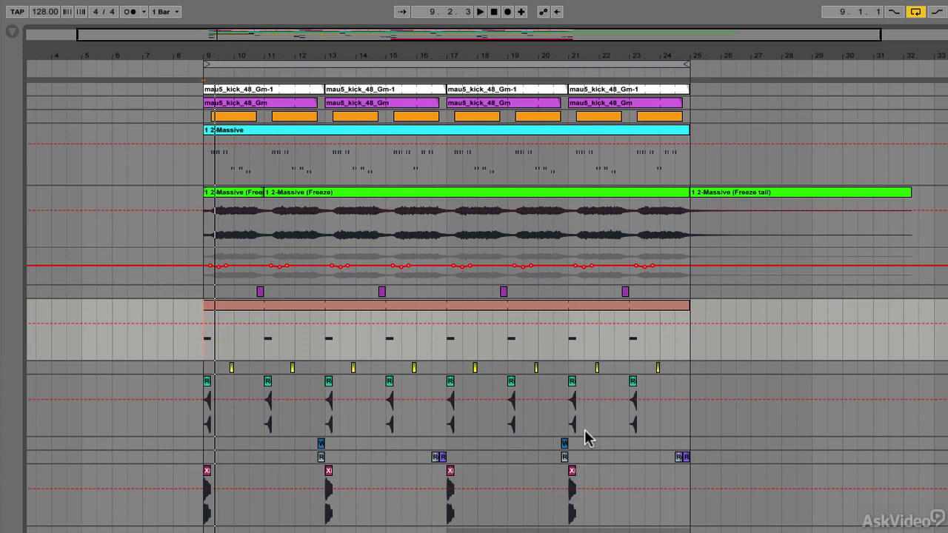
# Select bars 9–25 on the Cymbal and Rev2 tracks, then the Vac Bass clip.
pyautogui.moveTo(216, 482); pyautogui.dragTo(695, 481)
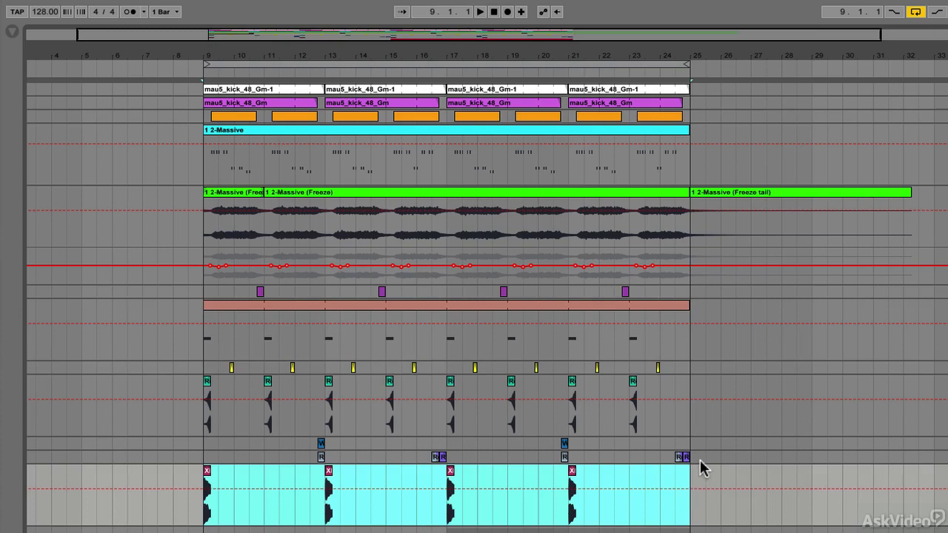
pyautogui.moveTo(695, 418); pyautogui.dragTo(205, 422)
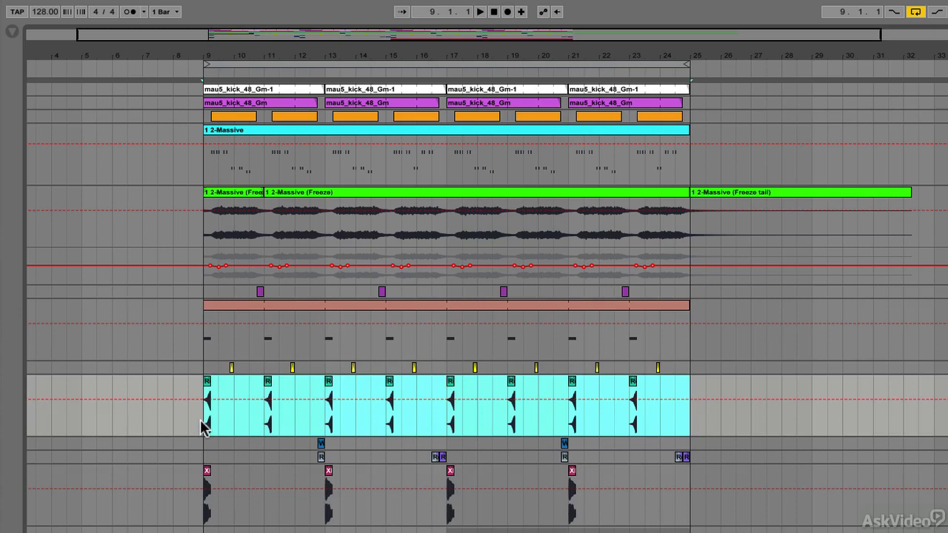
pyautogui.click(208, 312)
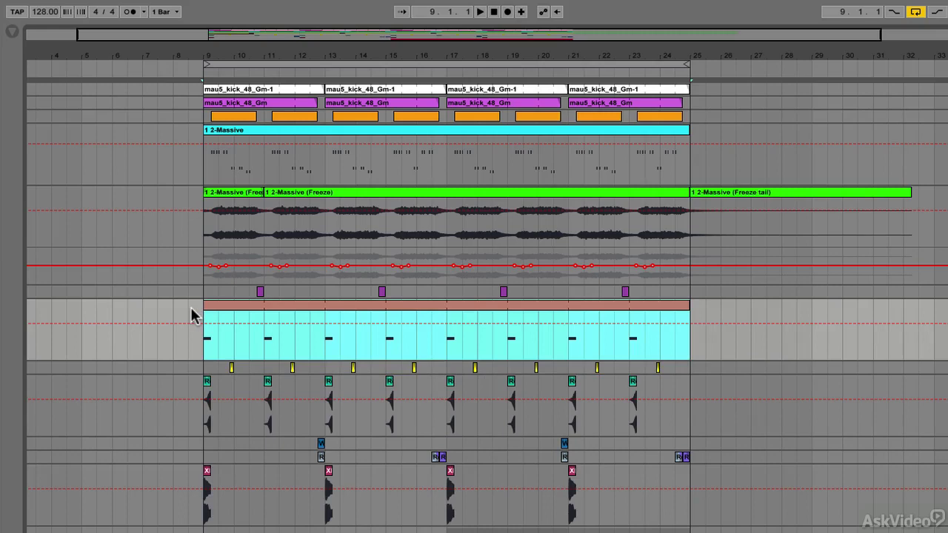
pyautogui.press('z')
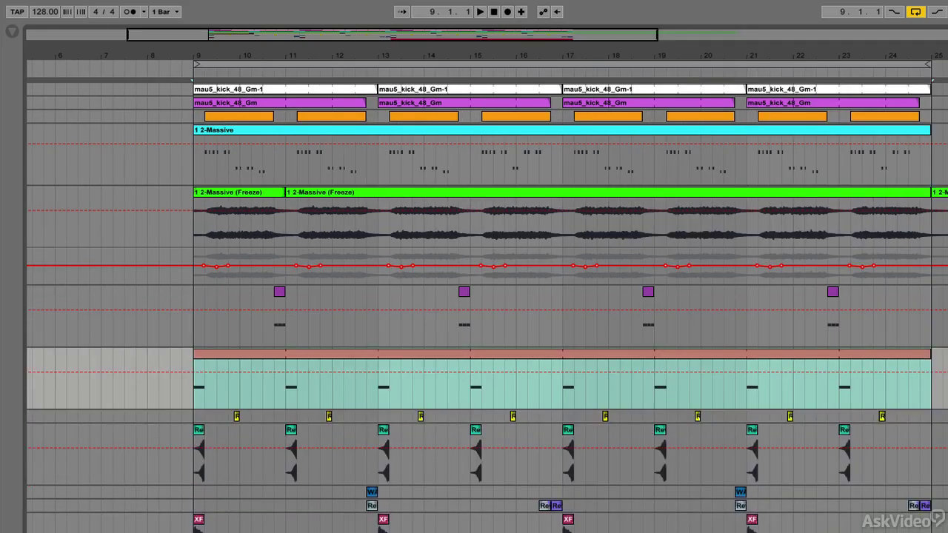
pyautogui.click(279, 295)
pyautogui.press('space')
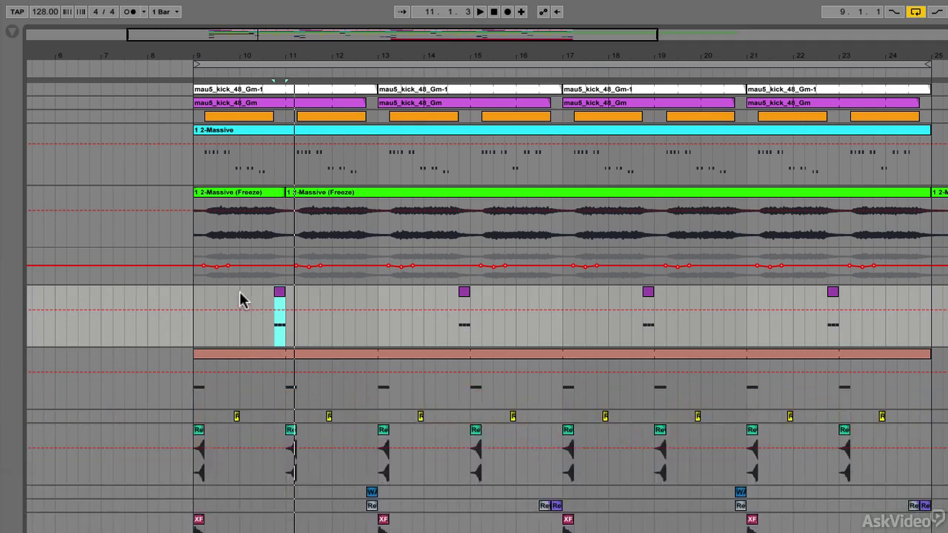
pyautogui.moveTo(194, 300); pyautogui.dragTo(288, 304)
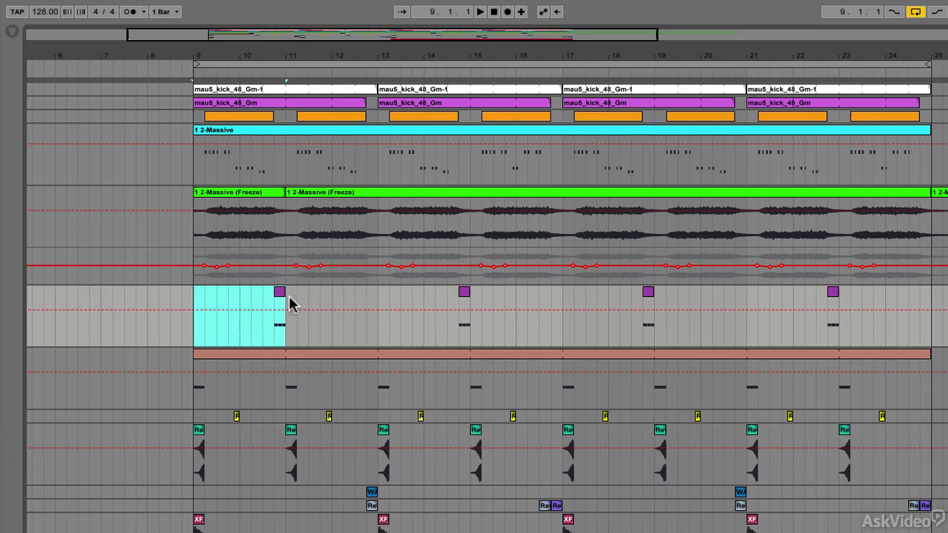
pyautogui.press('Right')
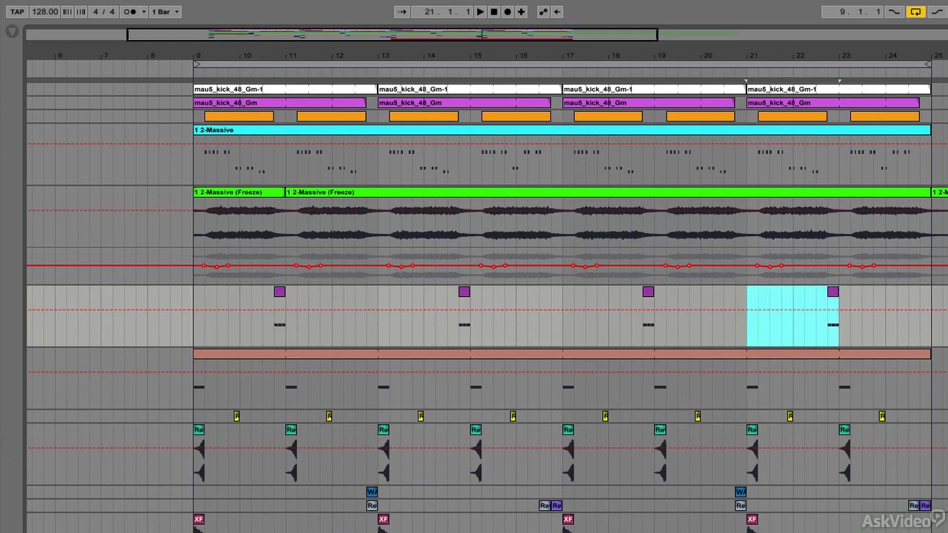
pyautogui.press('Down')
pyautogui.press('Down')
pyautogui.press('Down')
pyautogui.press('Down')
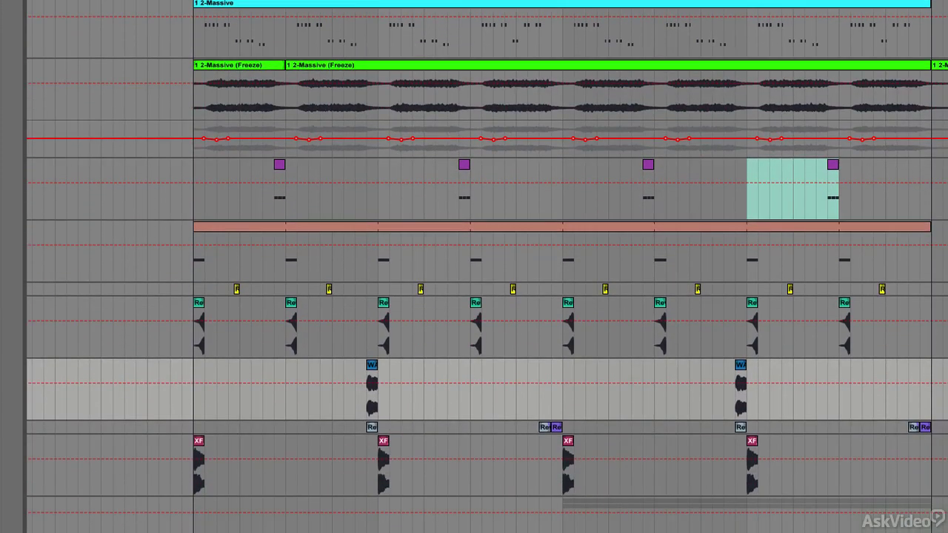
pyautogui.click(370, 371)
pyautogui.press('space')
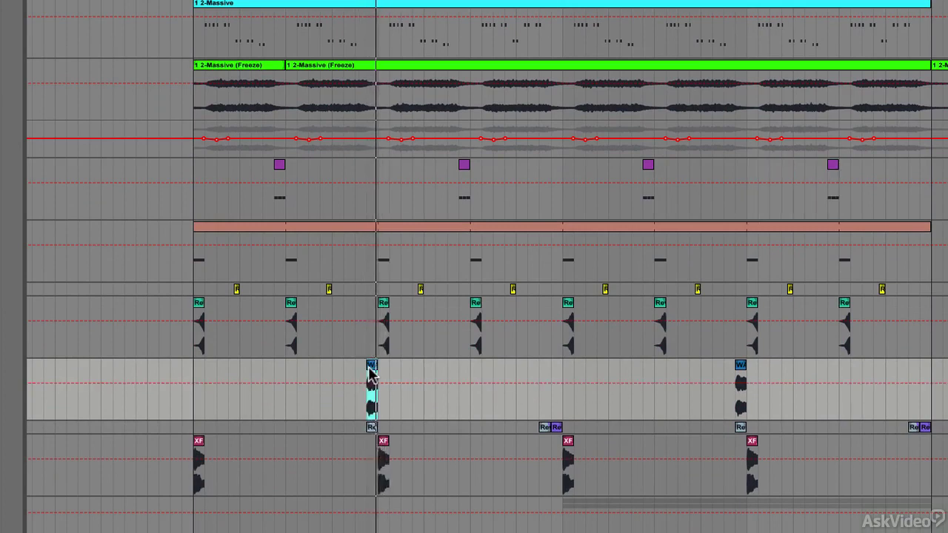
pyautogui.moveTo(379, 376); pyautogui.dragTo(169, 383)
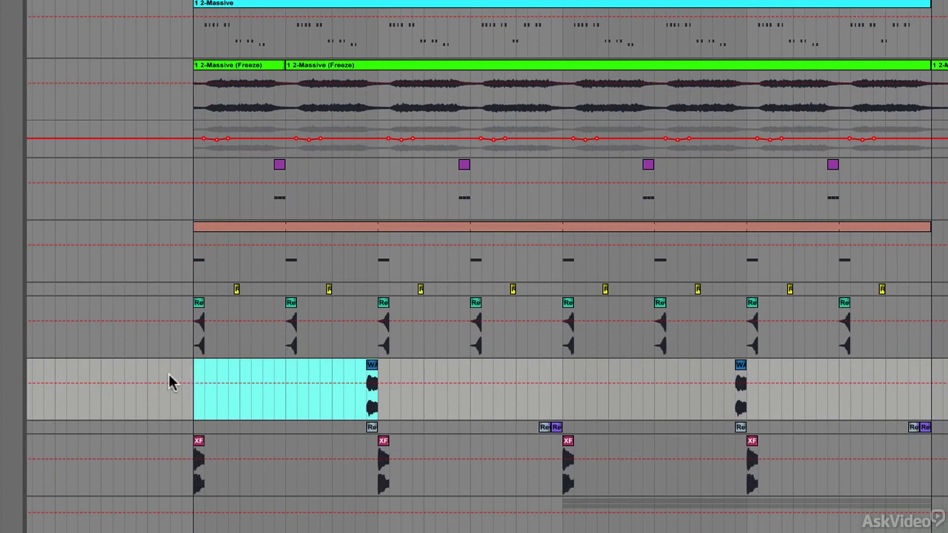
pyautogui.press('space')
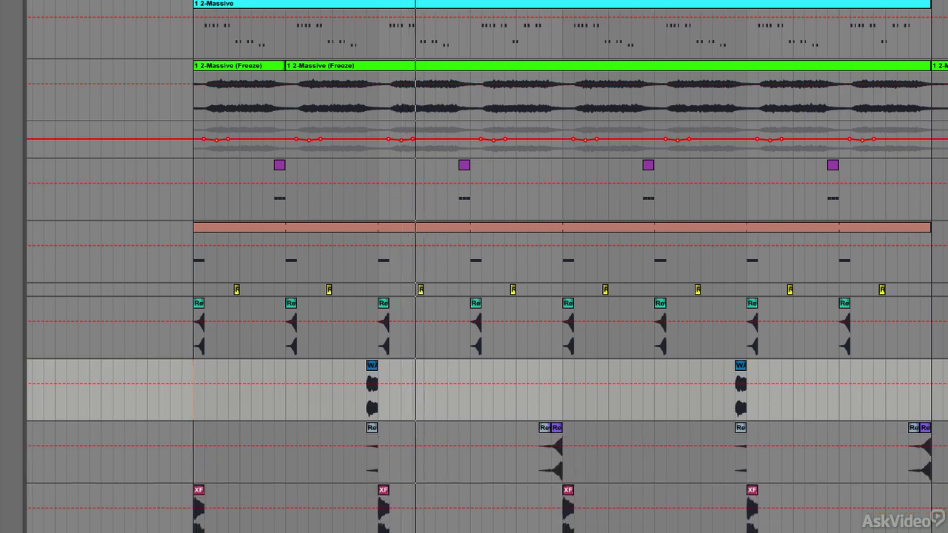
pyautogui.click(543, 430)
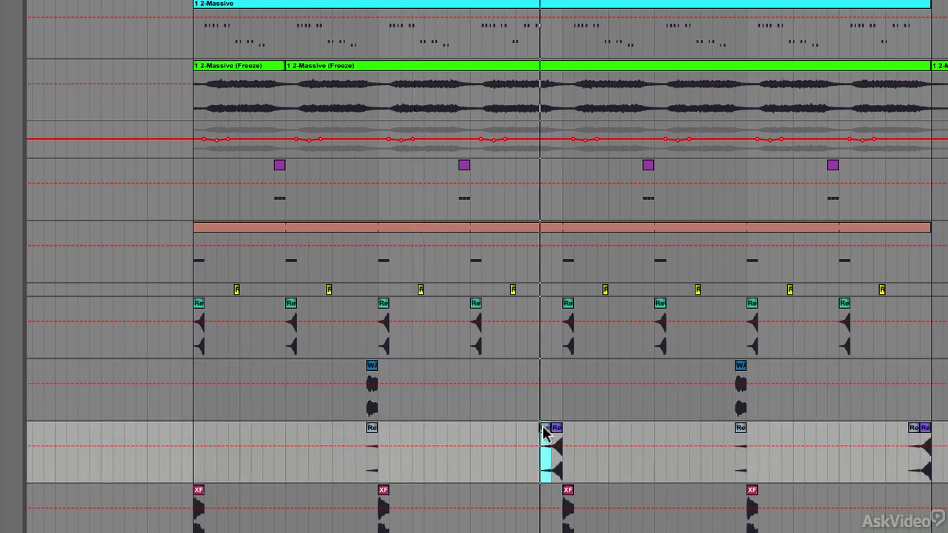
pyautogui.press('space')
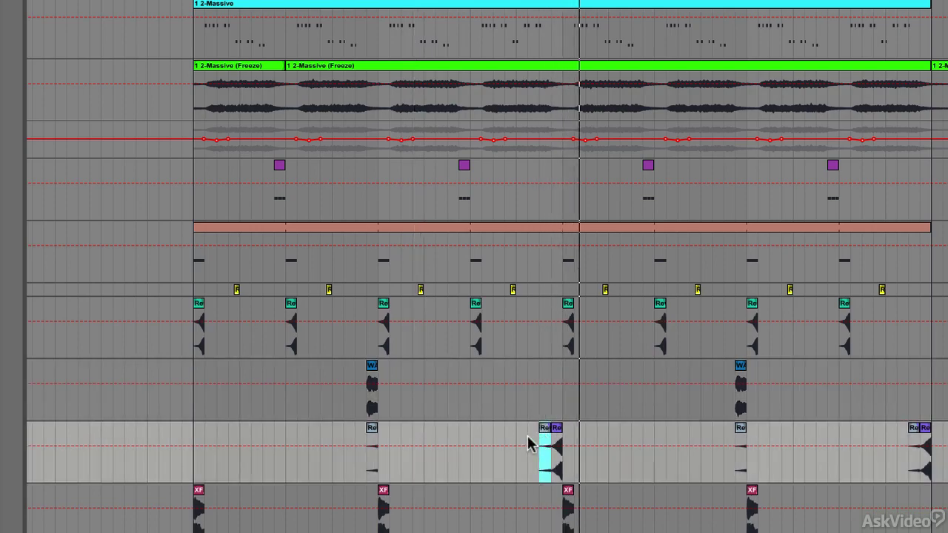
pyautogui.click(528, 443)
pyautogui.scroll(-5, 317, 419)
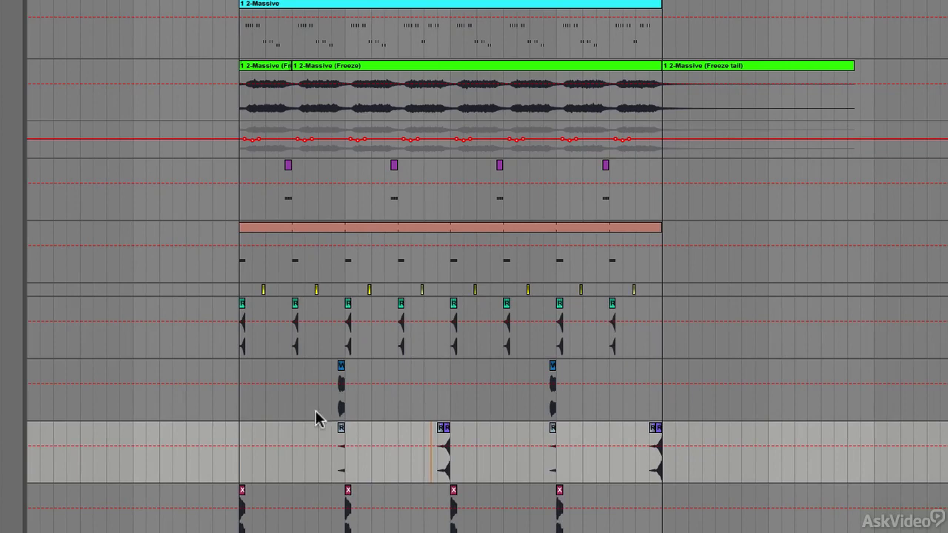
pyautogui.moveTo(244, 444); pyautogui.dragTo(451, 445)
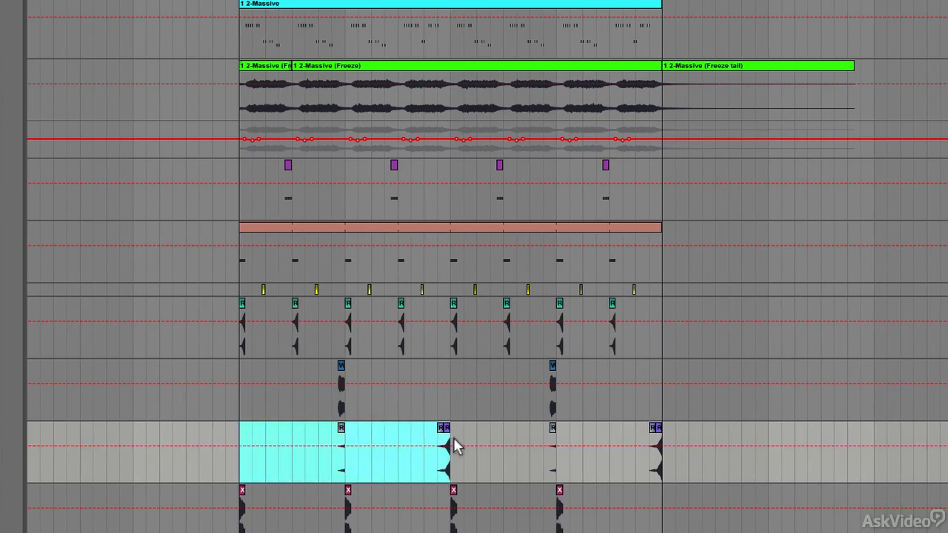
pyautogui.click(465, 431)
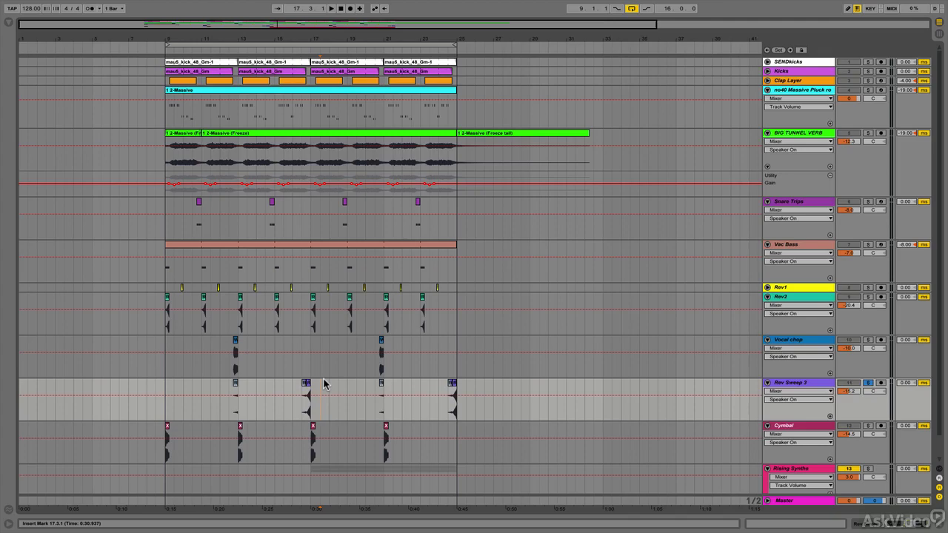
# Unsolo Rev Sweep 3 and mark the Vac Bass clip's length back to bar 9.
pyautogui.press('s')
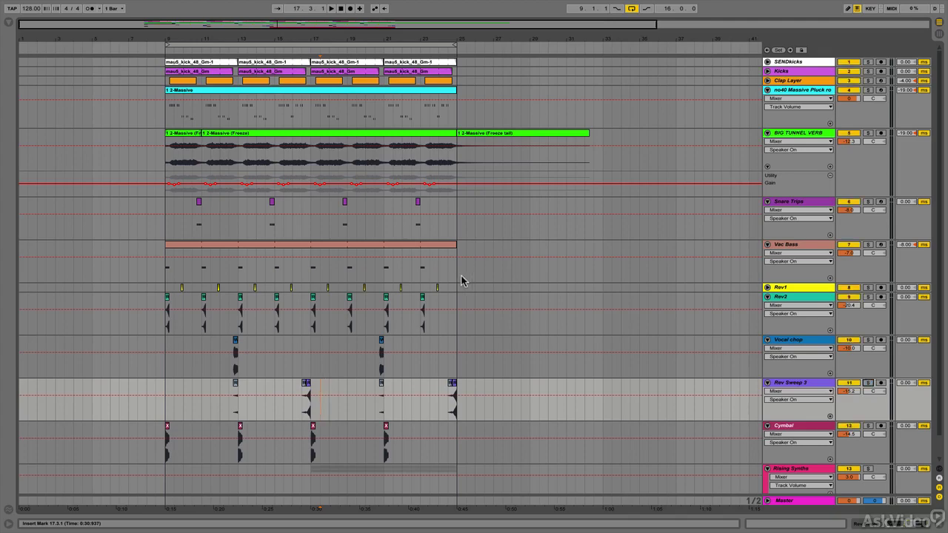
pyautogui.moveTo(459, 279); pyautogui.dragTo(179, 270)
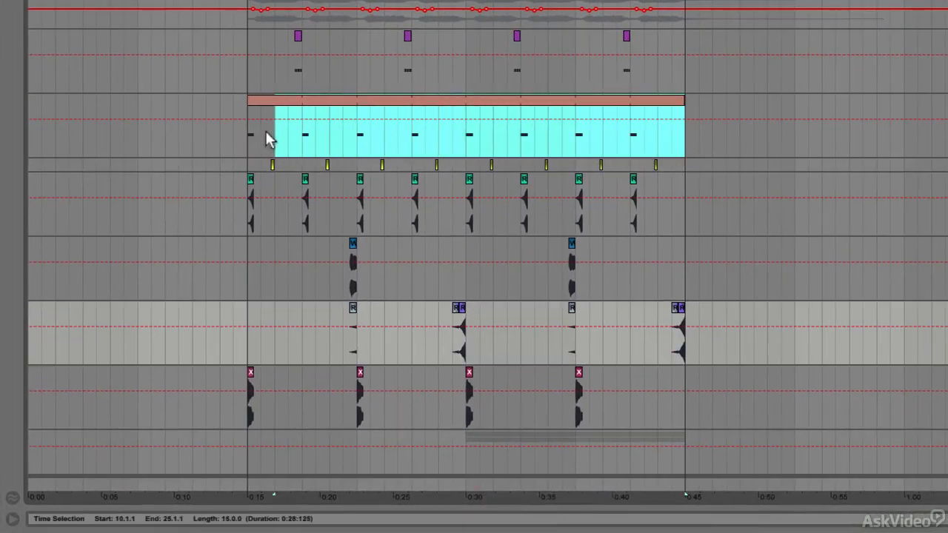
pyautogui.moveTo(268, 140); pyautogui.dragTo(247, 142)
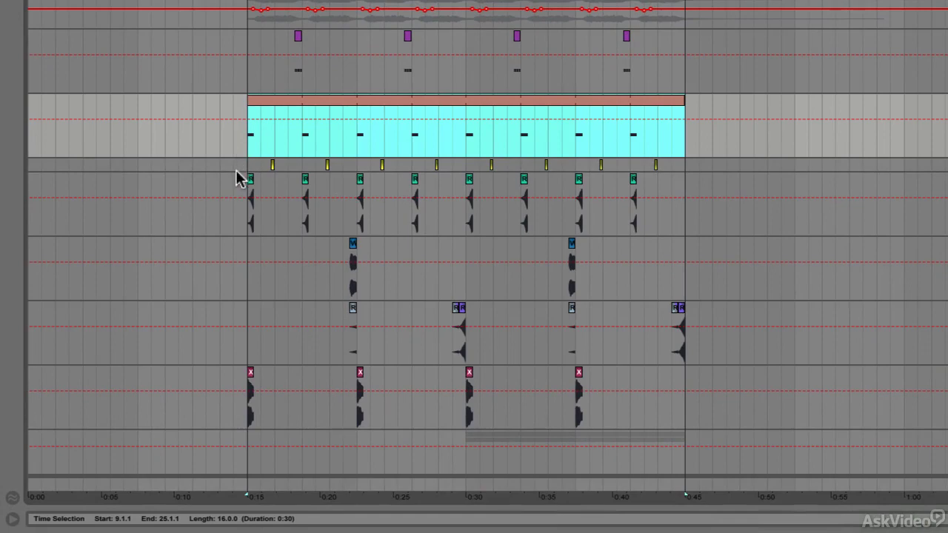
# Mark the 16-bar Rev2 and Cymbal spans and the eight-bar Vocal chop and sweep repeats.
pyautogui.moveTo(240, 187); pyautogui.dragTo(686, 190)
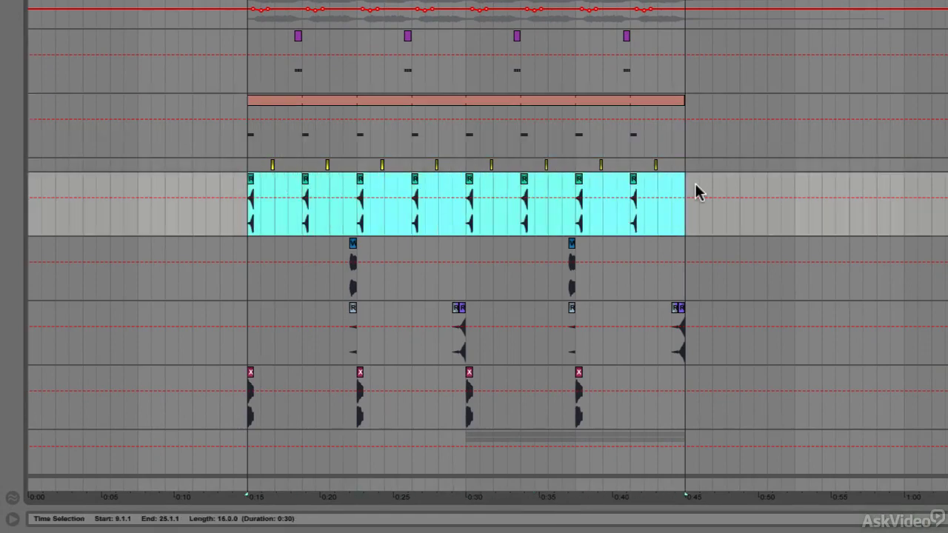
pyautogui.moveTo(685, 392); pyautogui.dragTo(220, 385)
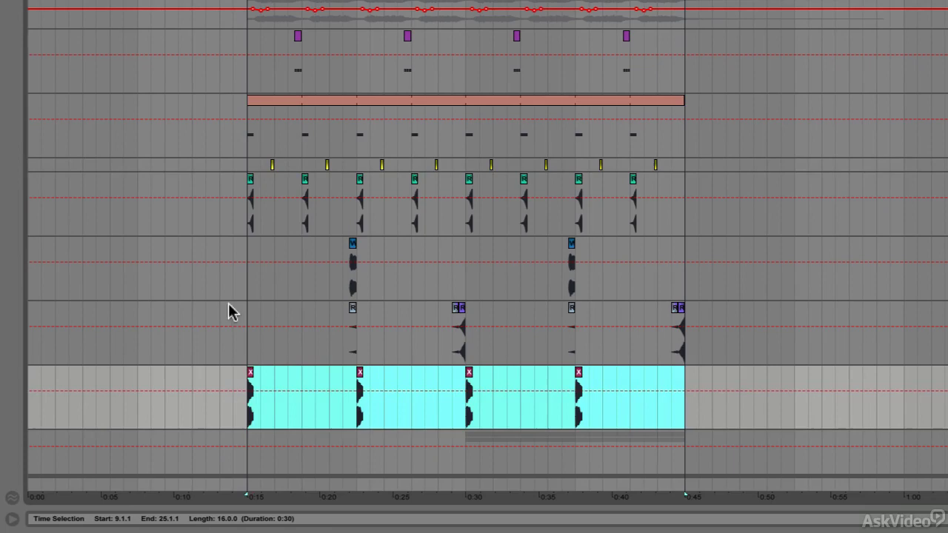
pyautogui.moveTo(245, 294); pyautogui.dragTo(462, 281)
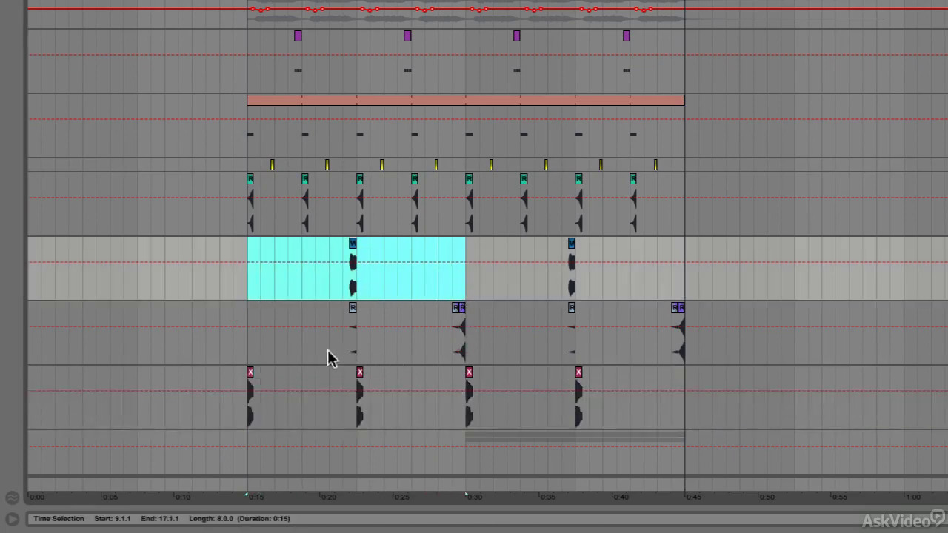
pyautogui.moveTo(245, 349); pyautogui.dragTo(463, 349)
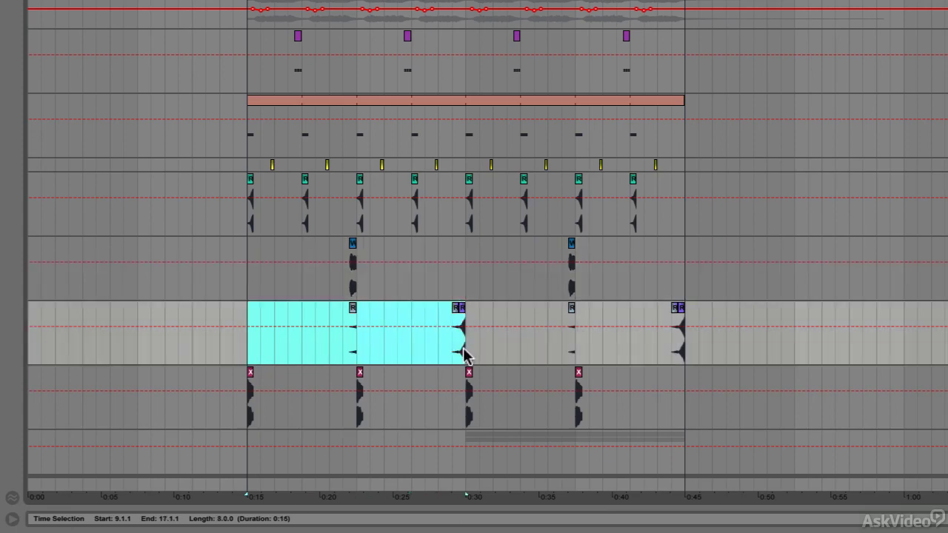
pyautogui.click(471, 312)
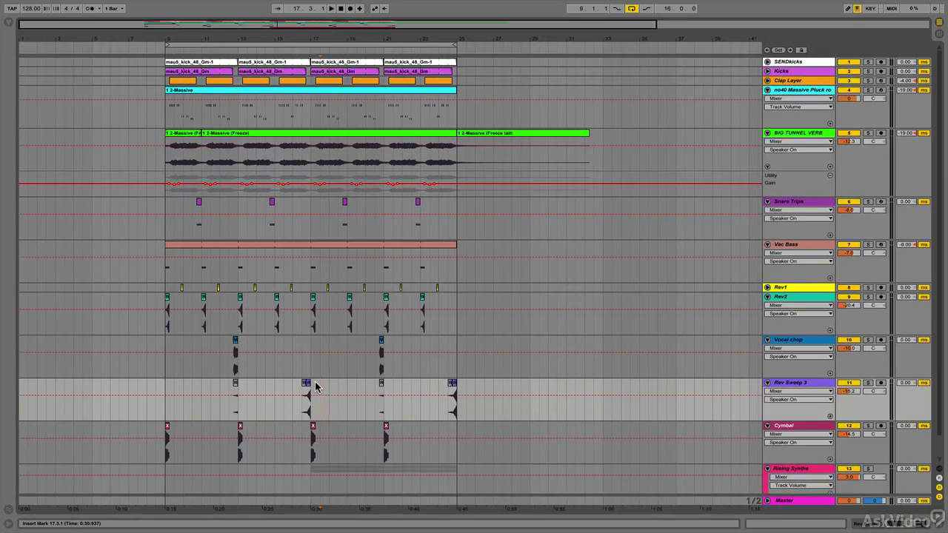